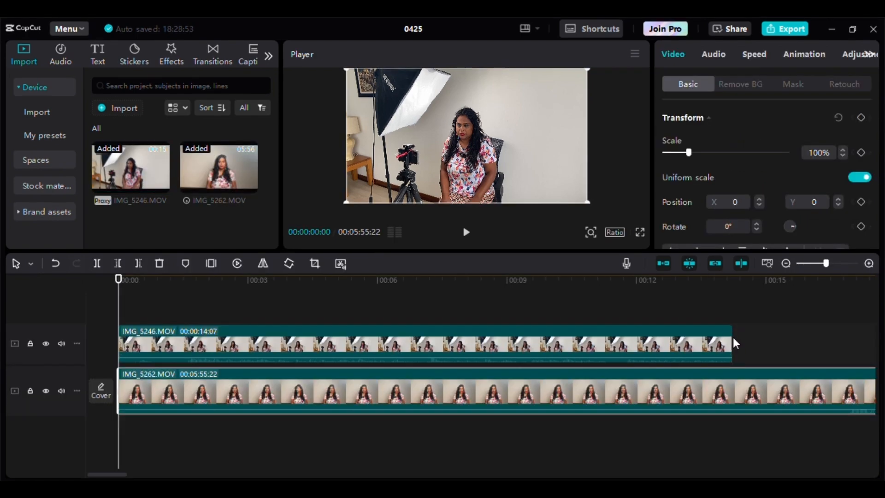
- Trim the end of IMG_5246.MOV to 00:00:07:08 and cut IMG_5262.MOV's start to line up with that end
click(728, 338)
drag(727, 341, 432, 343)
click(368, 379)
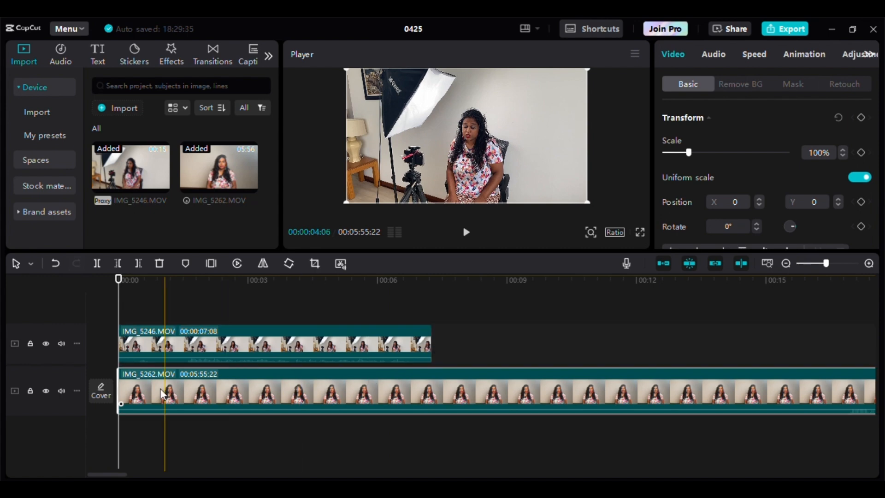
drag(118, 386, 431, 385)
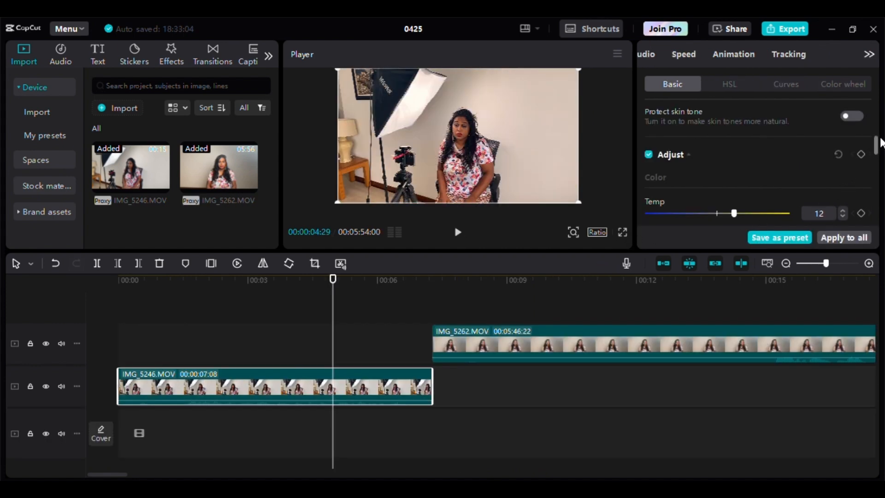
- Adjust the colour of the IMG_5246.MOV clip to temperature 12, tint 7 and saturation 6
drag(878, 145, 879, 156)
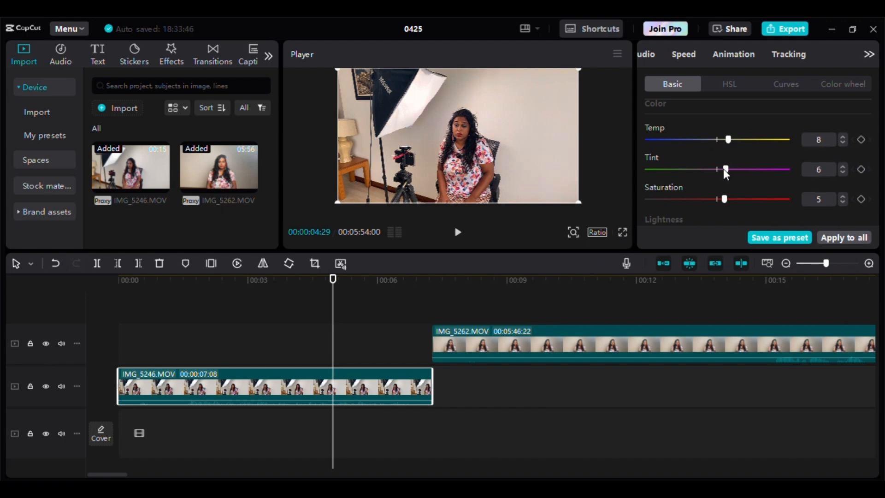
drag(879, 146, 879, 154)
click(550, 161)
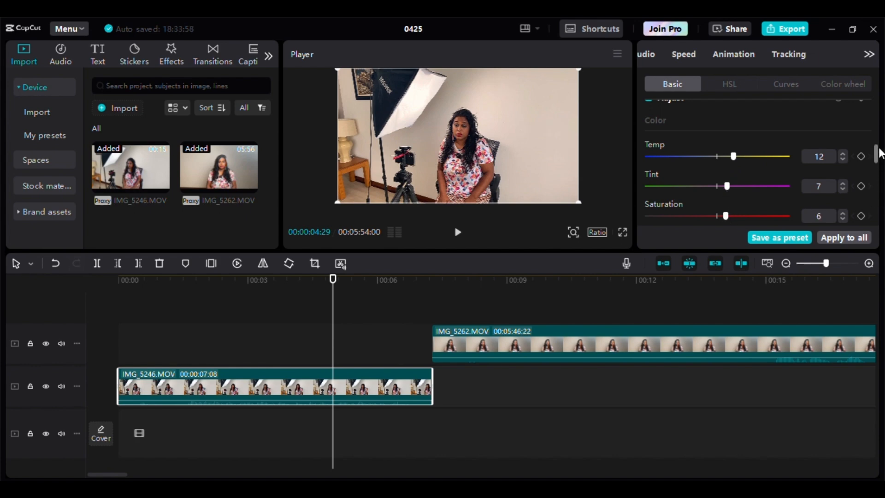
drag(879, 153, 879, 170)
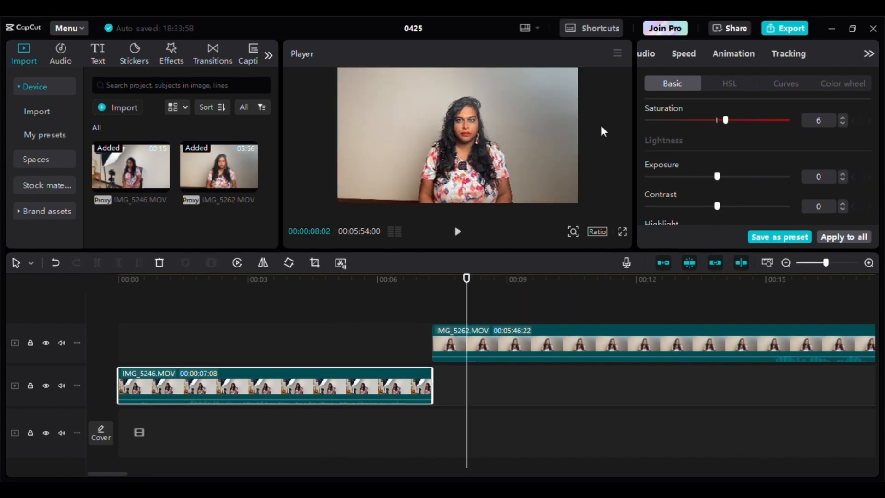
- Export the IMG_5262.MOV frame at 00:00:08:02 as a 1080P PNG still named Still Frame and import it into the project
click(618, 53)
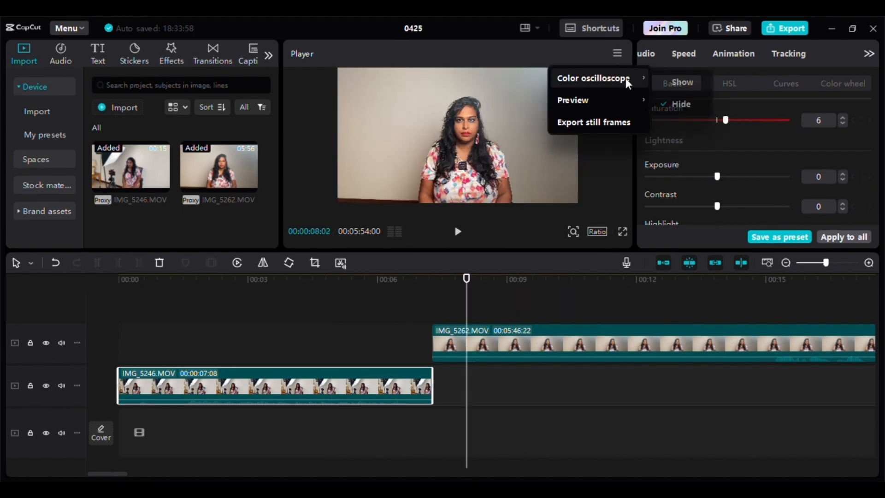
click(632, 120)
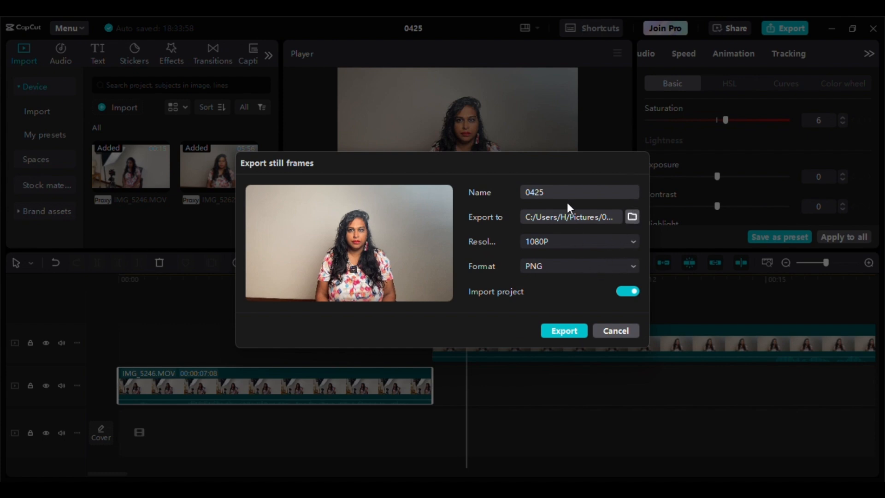
key(Caps_Lock)
text(S)
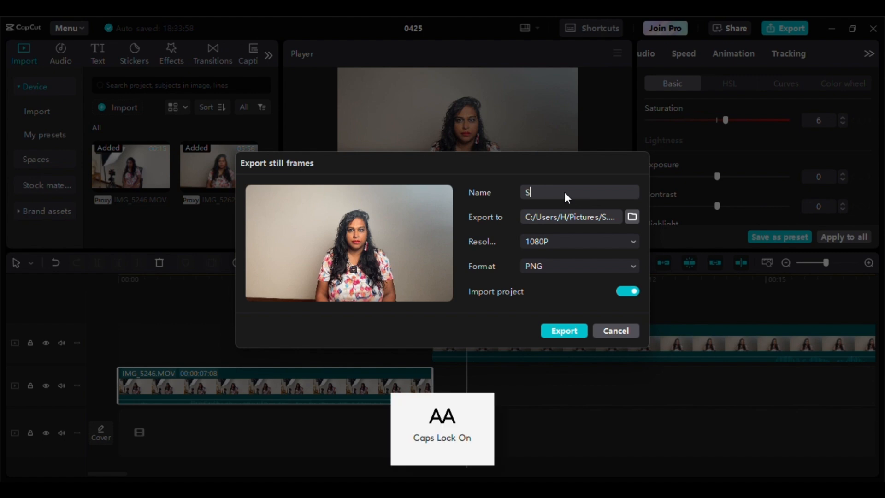
key(Caps_Lock)
text(till)
key(Caps_Lock)
text(F)
key(Caps_Lock)
- Switch to the browser, open firefly.adobe.com and start Generative fill from the image tools
text(refly.adobe.com/)
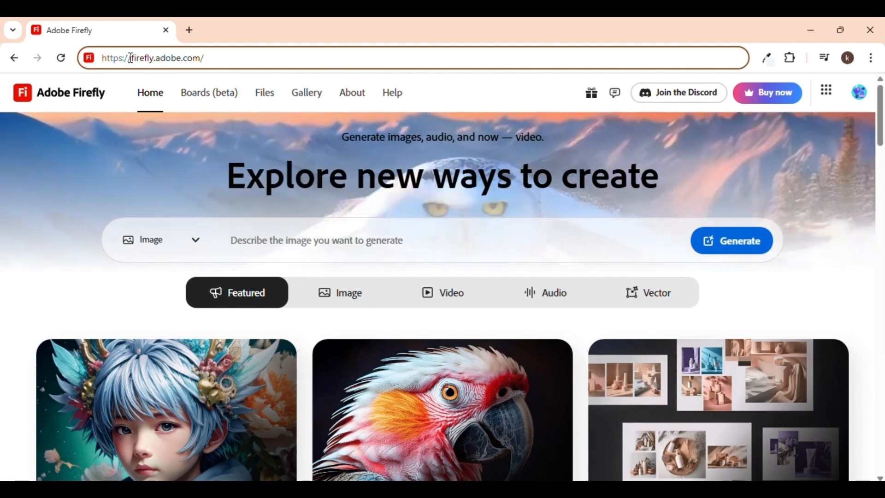
drag(134, 57, 211, 57)
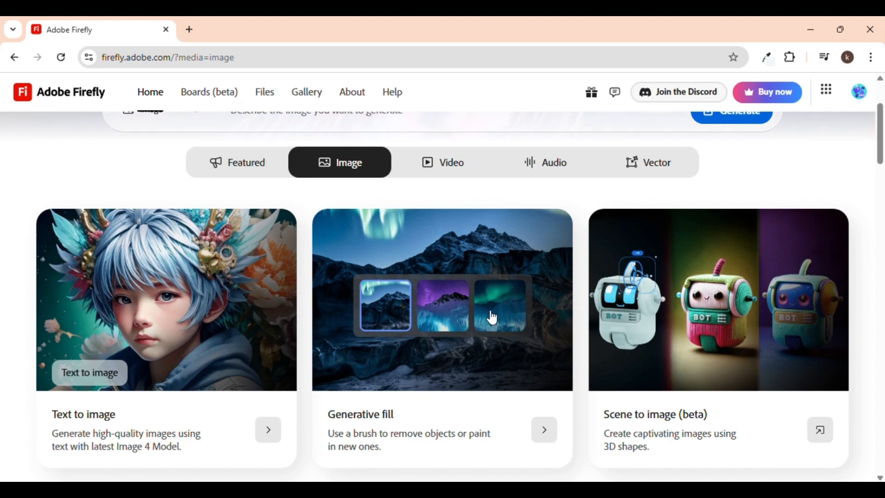
click(493, 318)
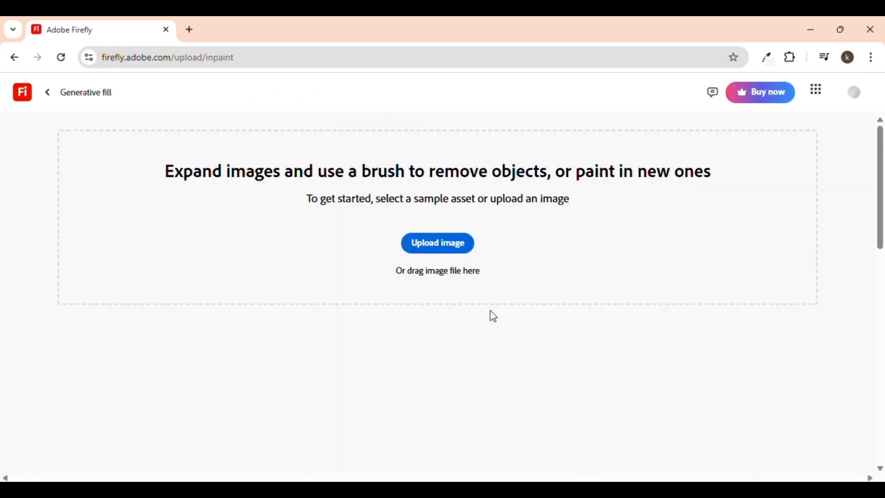
- Upload the Still Shot image to Generative fill
click(454, 255)
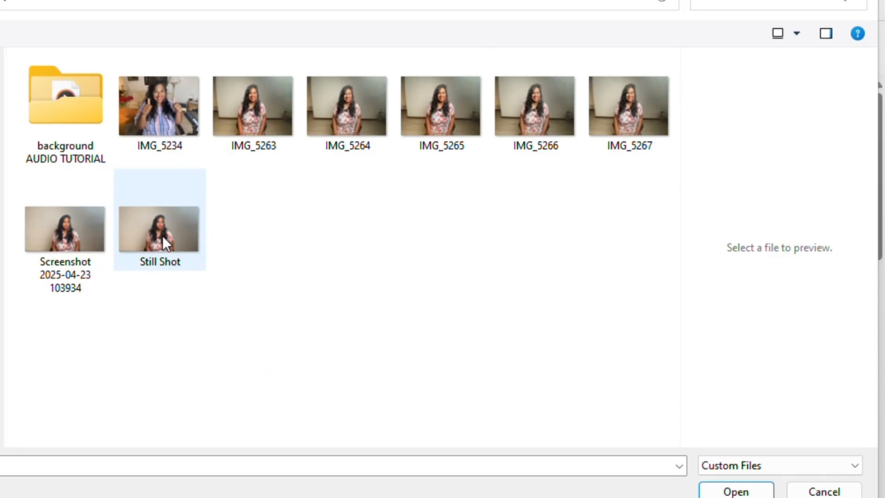
click(162, 236)
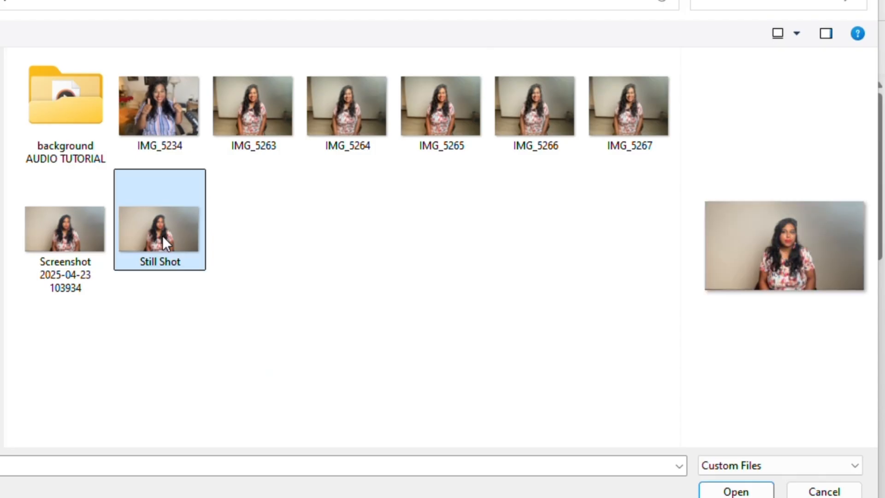
click(747, 493)
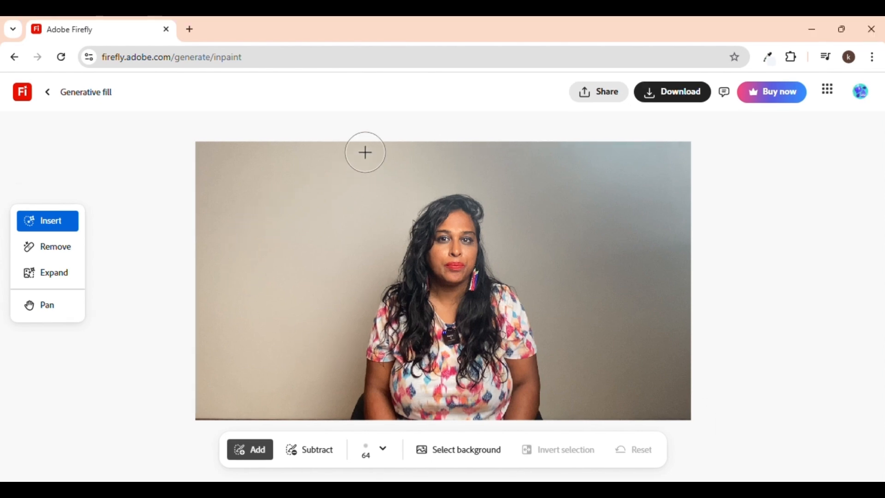
- Brush out the wall around the seated woman with the size 64 Add brush, and restore a brushed strip across her torso with Subtract
mouse_move(363, 147)
mouse_down()
mouse_move(350, 246)
mouse_move(302, 359)
mouse_move(291, 415)
mouse_move(336, 158)
mouse_up()
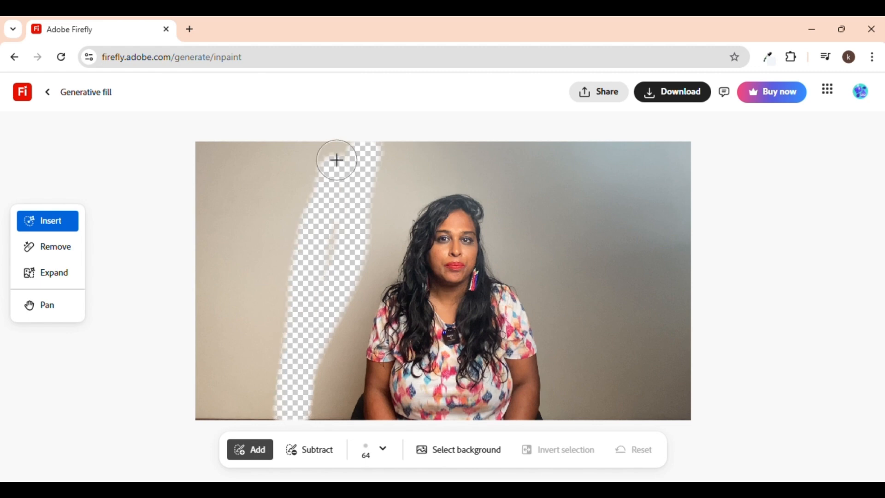
mouse_move(323, 213)
mouse_down()
mouse_move(289, 286)
mouse_move(309, 154)
mouse_move(288, 237)
mouse_move(298, 176)
mouse_move(270, 218)
mouse_move(275, 144)
mouse_move(250, 227)
mouse_move(256, 123)
mouse_move(229, 204)
mouse_move(220, 133)
mouse_move(204, 165)
mouse_move(244, 153)
mouse_move(234, 232)
mouse_move(207, 314)
mouse_move(253, 255)
mouse_move(228, 353)
mouse_move(272, 282)
mouse_move(259, 369)
mouse_move(282, 310)
mouse_move(250, 425)
mouse_move(251, 372)
mouse_move(231, 404)
mouse_move(218, 381)
mouse_move(221, 336)
mouse_move(199, 357)
mouse_move(205, 219)
mouse_move(245, 240)
mouse_move(239, 297)
mouse_move(273, 248)
mouse_move(196, 415)
mouse_move(247, 414)
mouse_move(278, 403)
mouse_move(311, 208)
mouse_move(332, 169)
mouse_move(385, 152)
mouse_move(479, 148)
mouse_move(524, 160)
mouse_move(561, 238)
mouse_move(595, 407)
mouse_move(647, 407)
mouse_move(696, 389)
mouse_move(696, 341)
mouse_move(692, 419)
mouse_move(628, 381)
mouse_up()
mouse_move(364, 357)
mouse_down()
mouse_move(510, 319)
mouse_move(389, 358)
mouse_up()
click(282, 455)
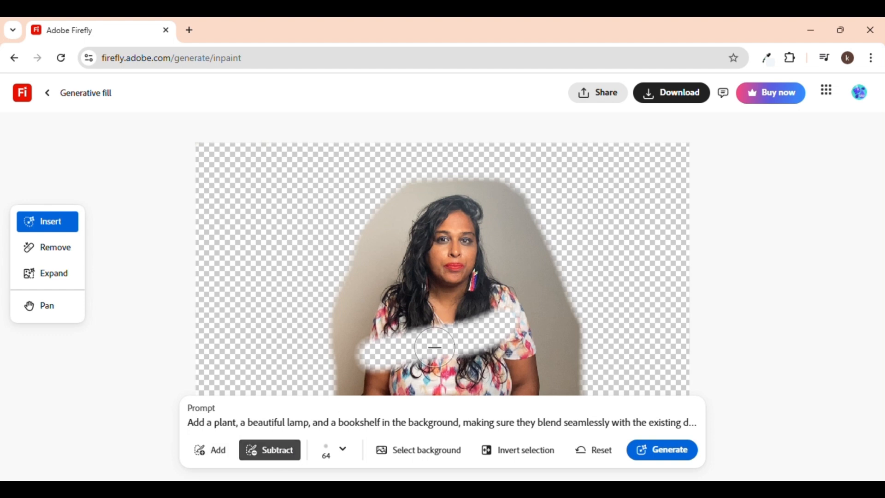
mouse_move(511, 316)
mouse_down()
mouse_move(498, 338)
mouse_move(503, 308)
mouse_move(463, 342)
mouse_move(426, 342)
mouse_move(486, 319)
mouse_move(377, 341)
mouse_up()
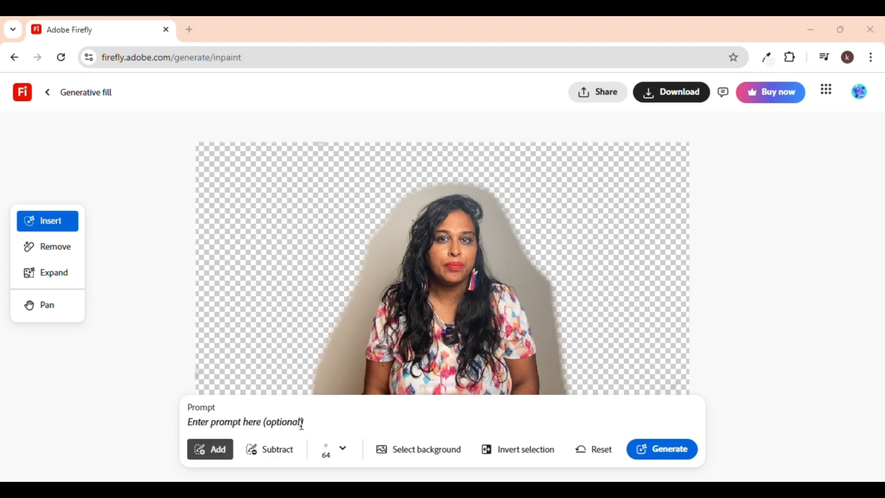
- Generate a fill from the pasted prompt for a plant, a beautiful lamp and a bookshelf in the background, blending with the existing decor
click(244, 422)
key(ctrl+v)
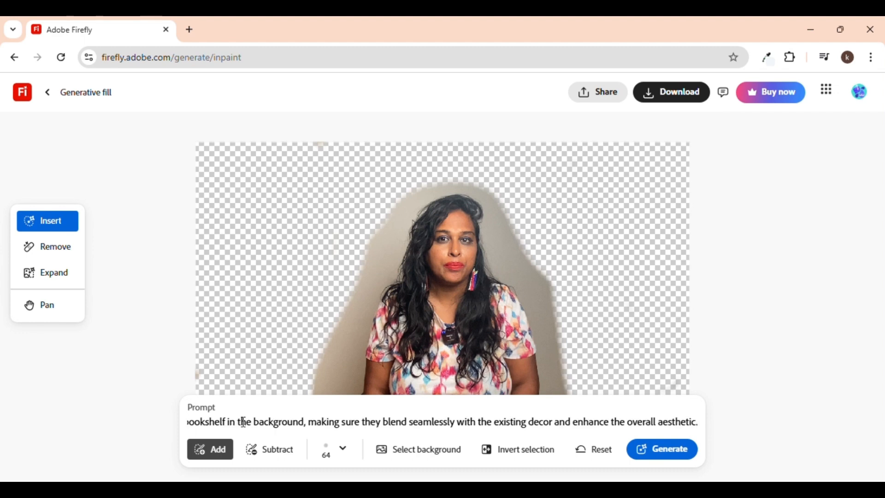
text(.)
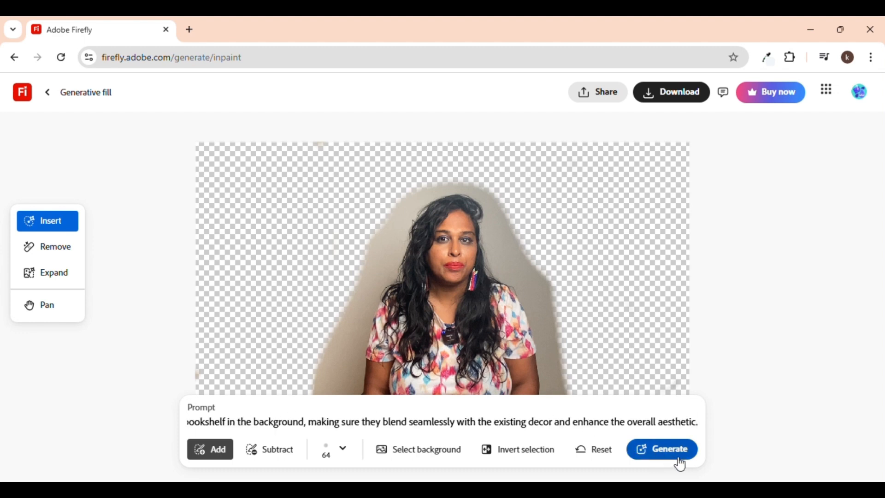
click(690, 456)
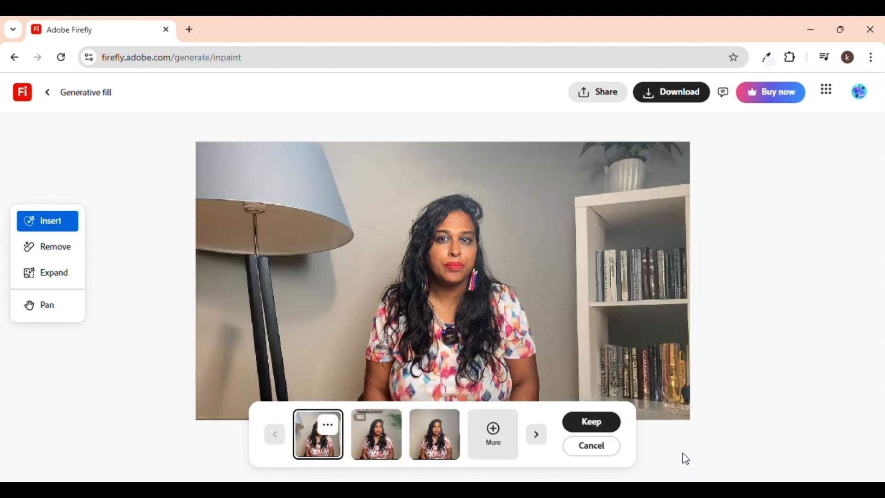
- Compare the generated background variations, request more of them and preview the new ones
click(374, 445)
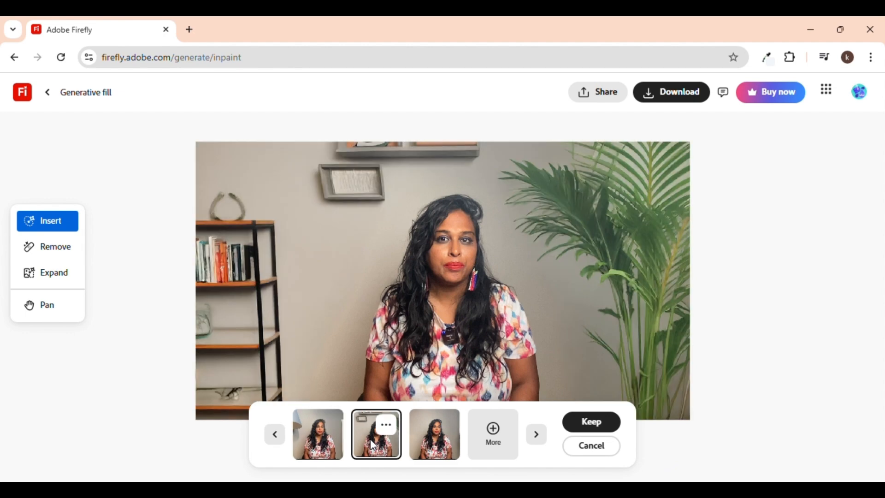
click(435, 444)
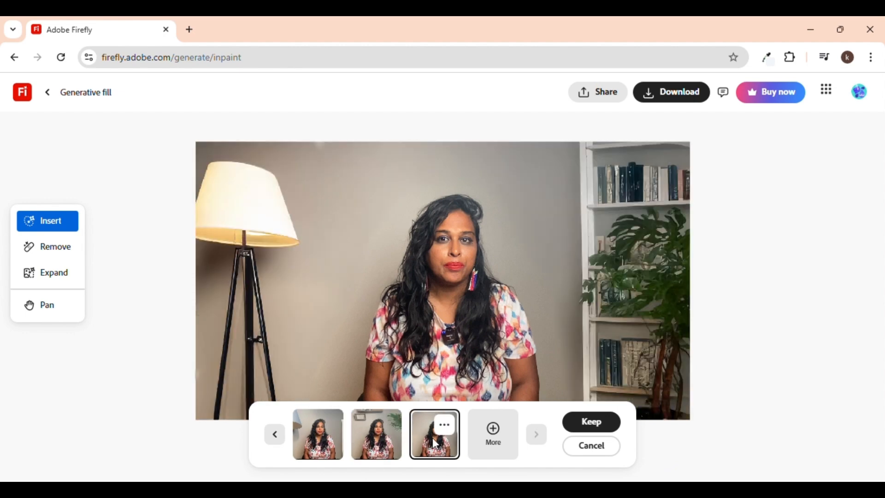
click(498, 438)
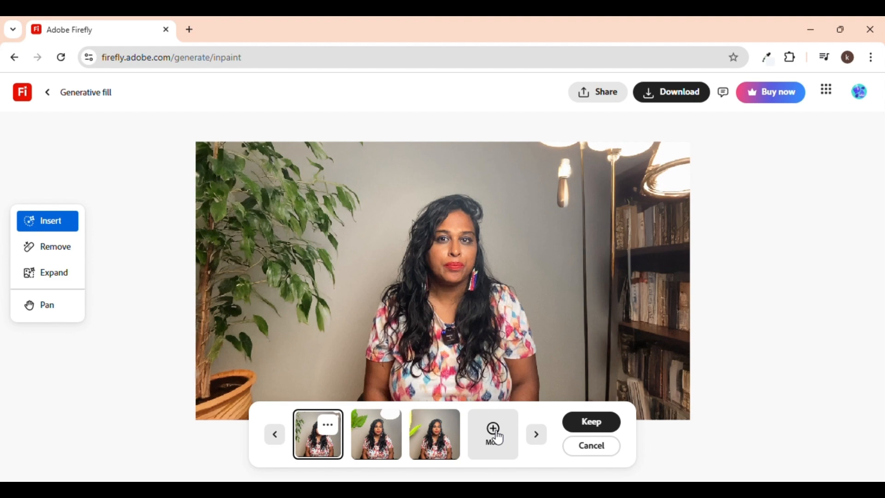
click(382, 448)
click(438, 445)
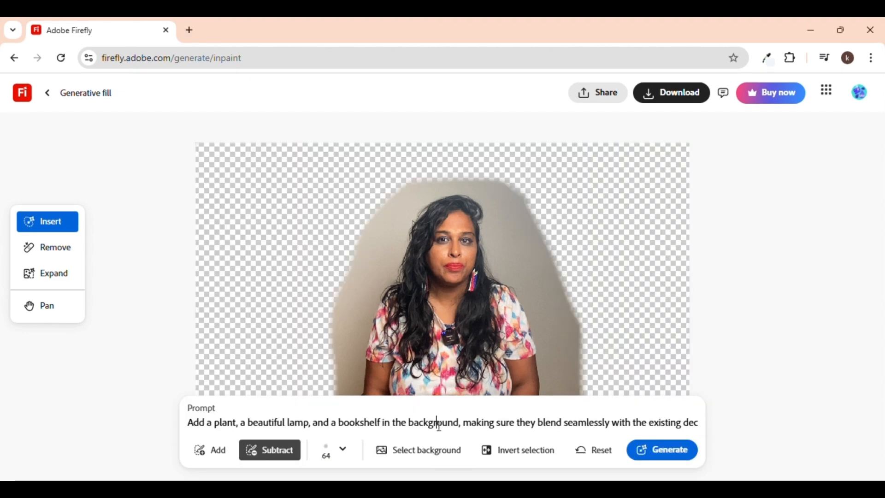
- Replace the prompt with one describing books and a mug, a floor lamp and a potted plant by a large window, generate and preview the variations
triple_click(439, 424)
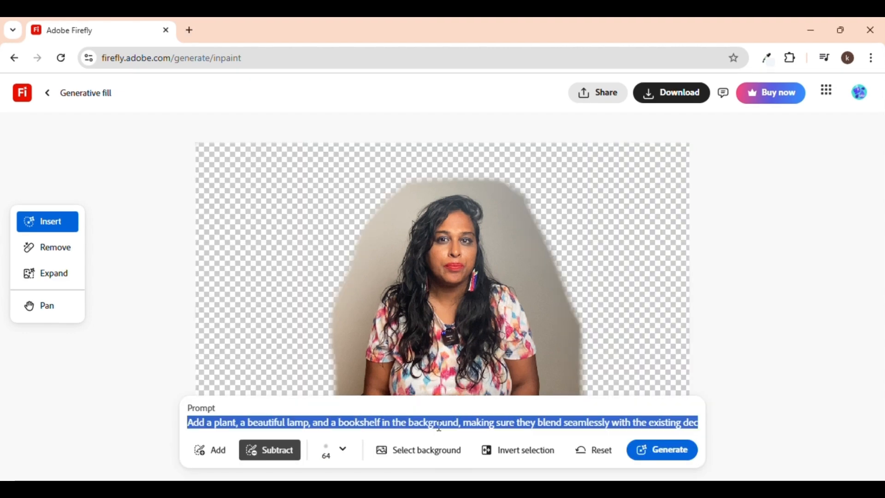
key(ctrl+v)
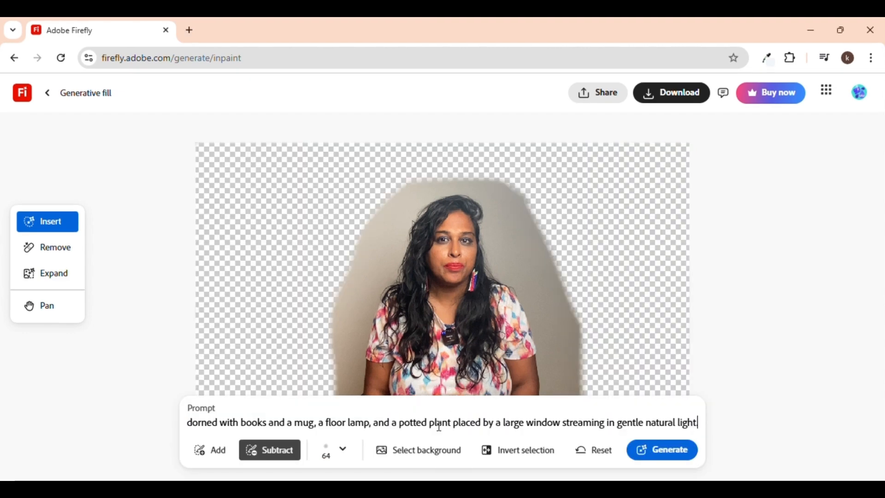
click(668, 451)
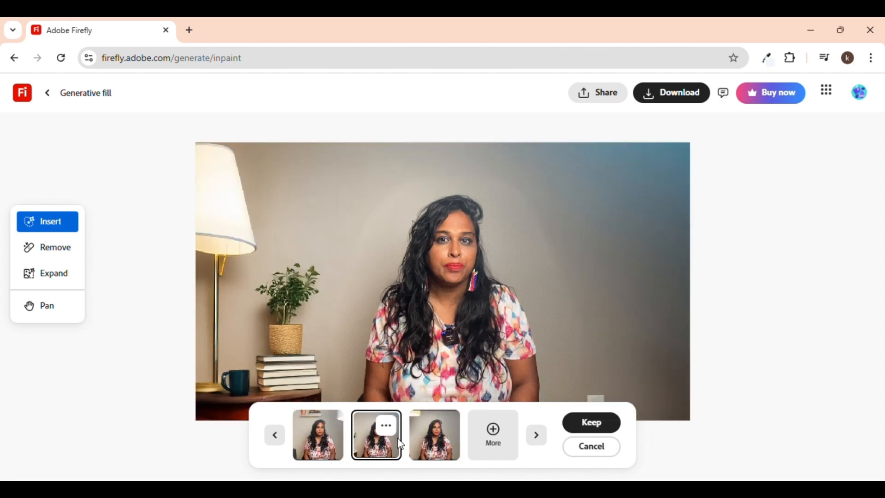
click(436, 442)
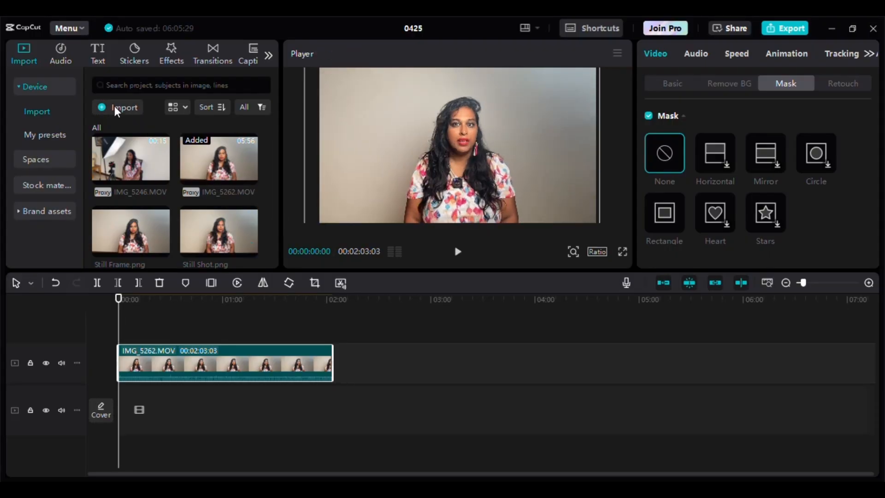
- In CapCut, import the Firefly 20250426190528.png background and lay it on the track beneath IMG_5262.MOV with a matching 00:02:03:03 duration
click(117, 107)
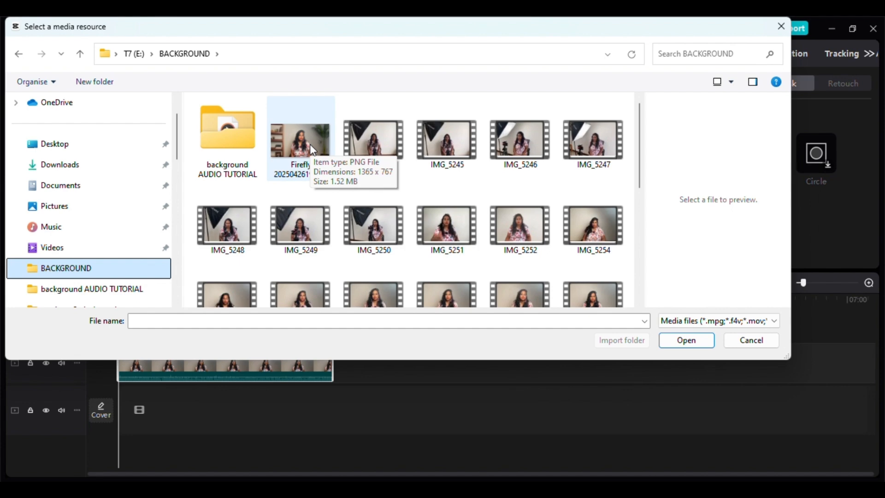
click(310, 144)
key(Return)
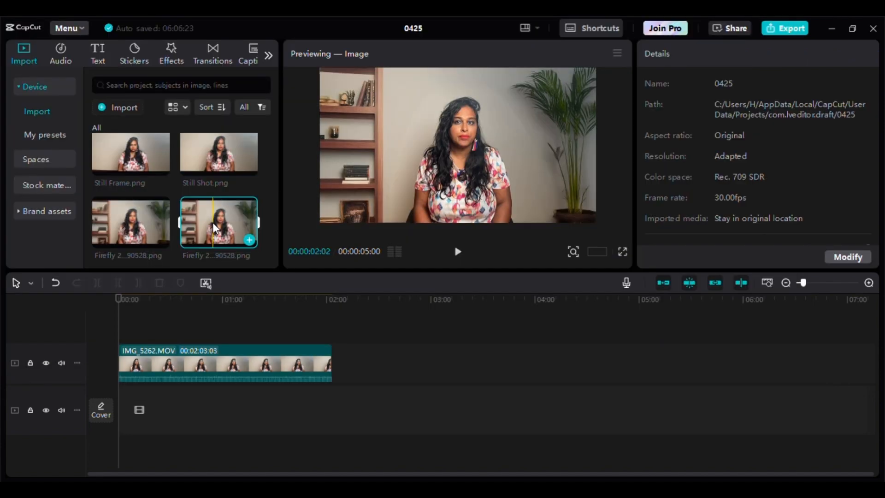
drag(212, 222, 332, 364)
drag(191, 399, 189, 325)
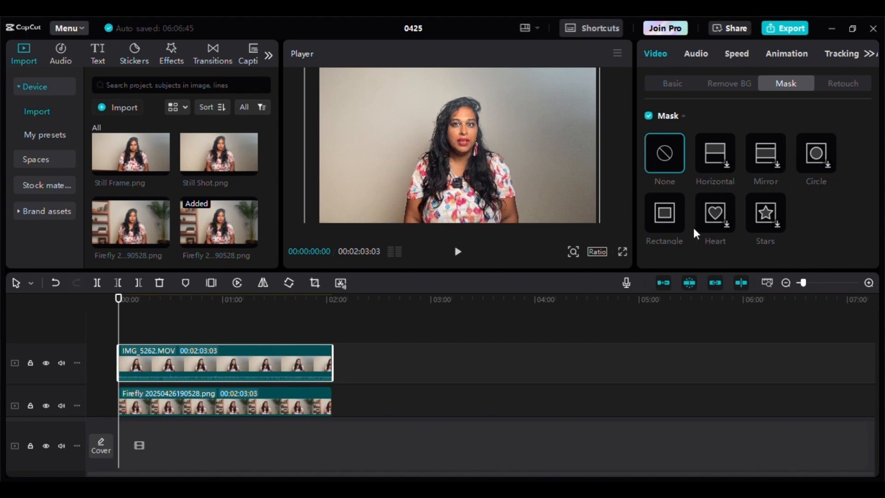
- Apply a Rectangle mask to the IMG_5262.MOV clip and centre it over the seated woman
click(671, 85)
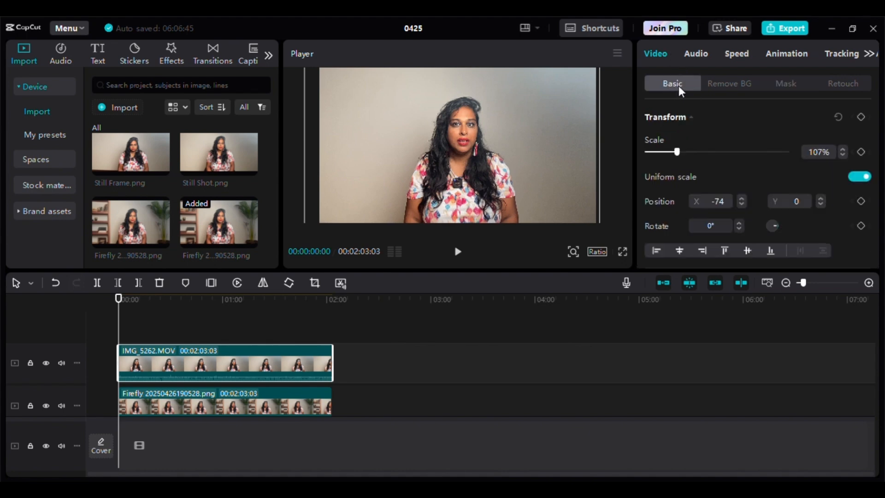
click(785, 83)
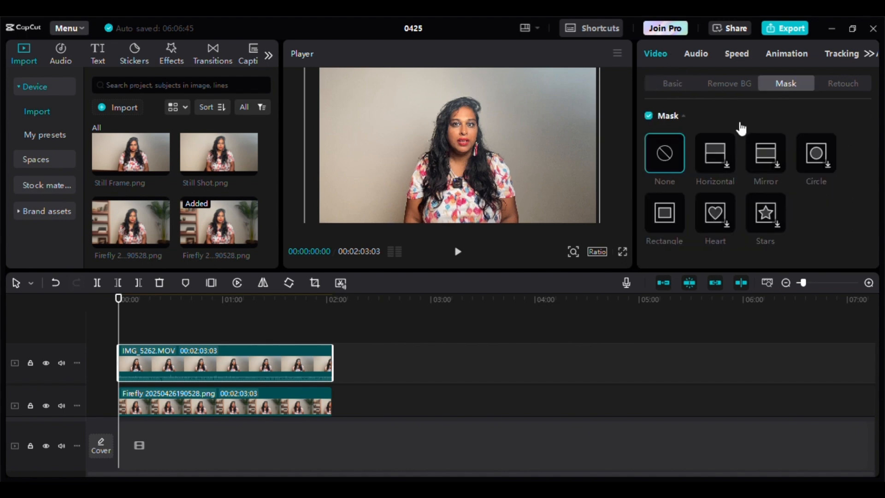
click(662, 218)
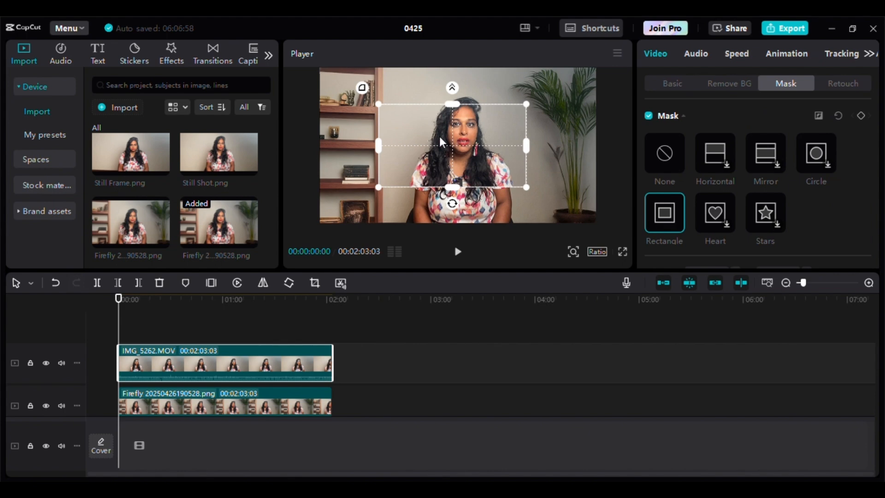
drag(439, 136, 460, 146)
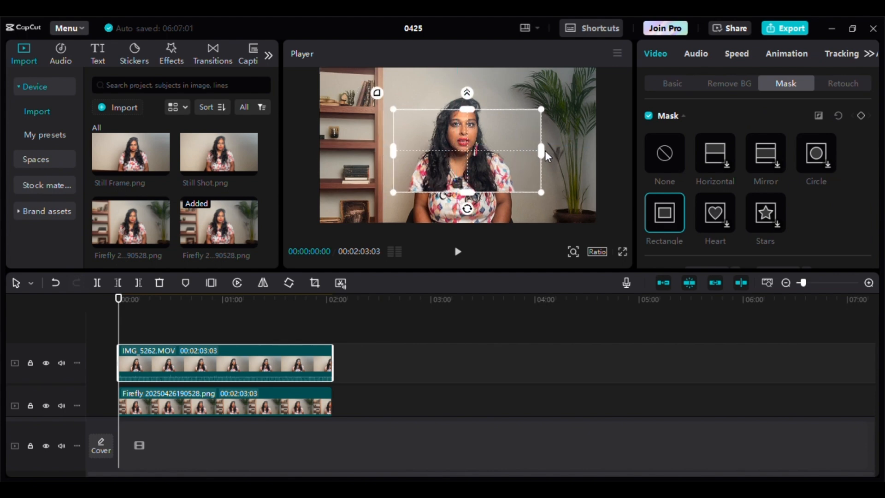
- Resize and reposition the rectangle mask to frame the woman from above her head past the frame's lower edge, about 1735 by 1988
mouse_move(544, 150)
mouse_down()
mouse_move(529, 150)
mouse_move(534, 154)
mouse_up()
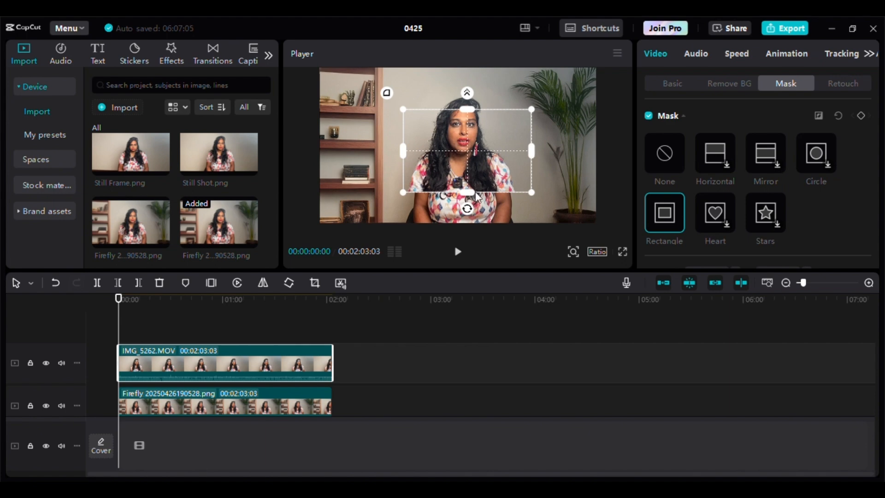
drag(466, 192, 465, 228)
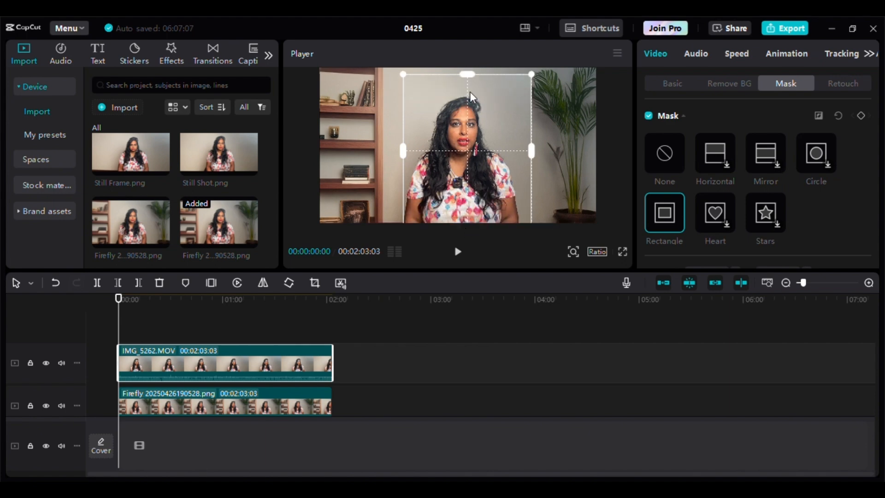
drag(529, 153, 484, 169)
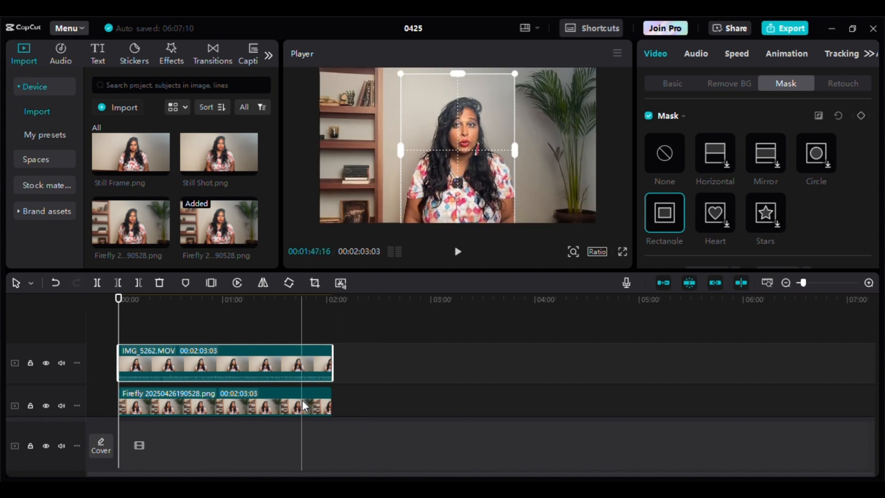
click(302, 400)
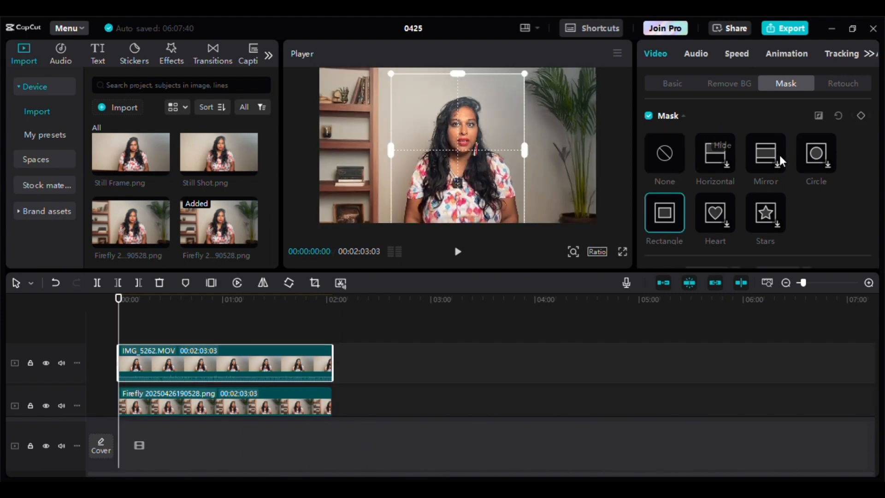
- Set the rectangle mask's feather to 4 to soften its edges against the generated background
scroll(825, 189, down, 4)
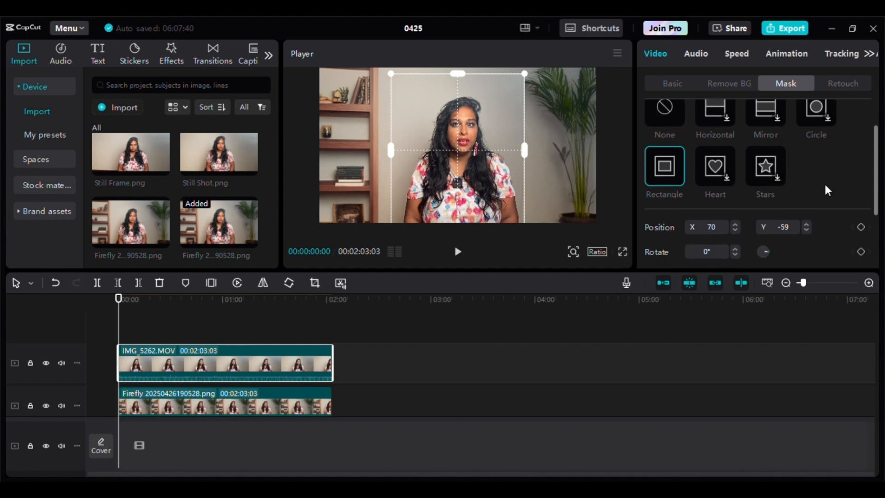
scroll(824, 183, down, 2)
click(842, 215)
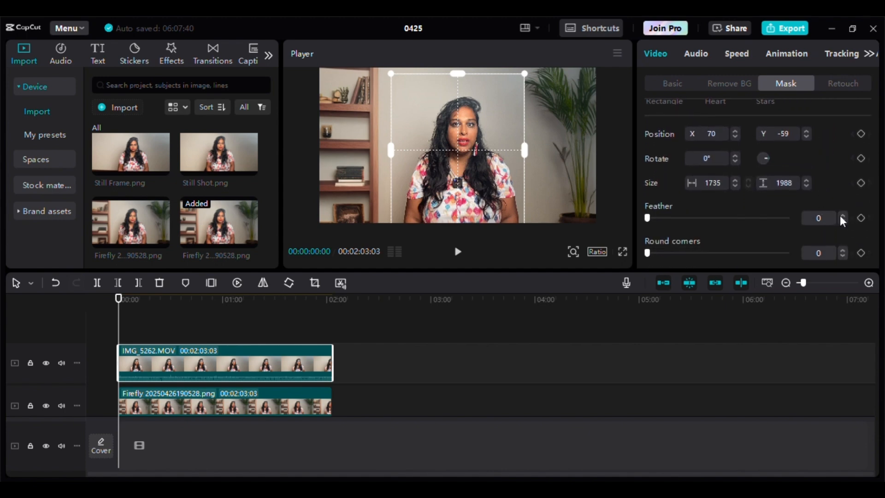
click(842, 215)
click(843, 215)
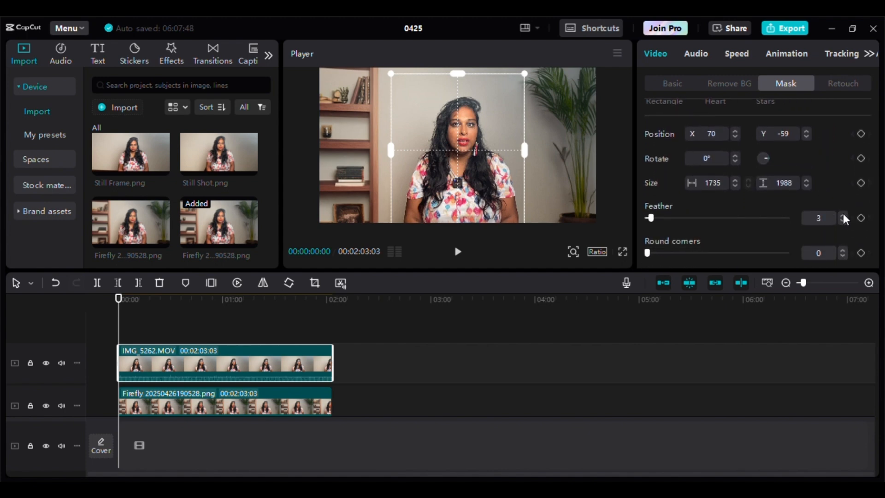
click(842, 214)
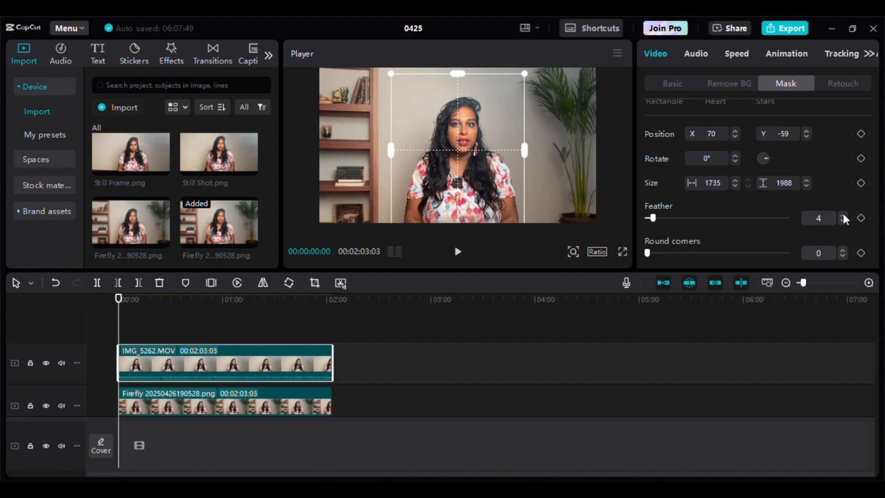